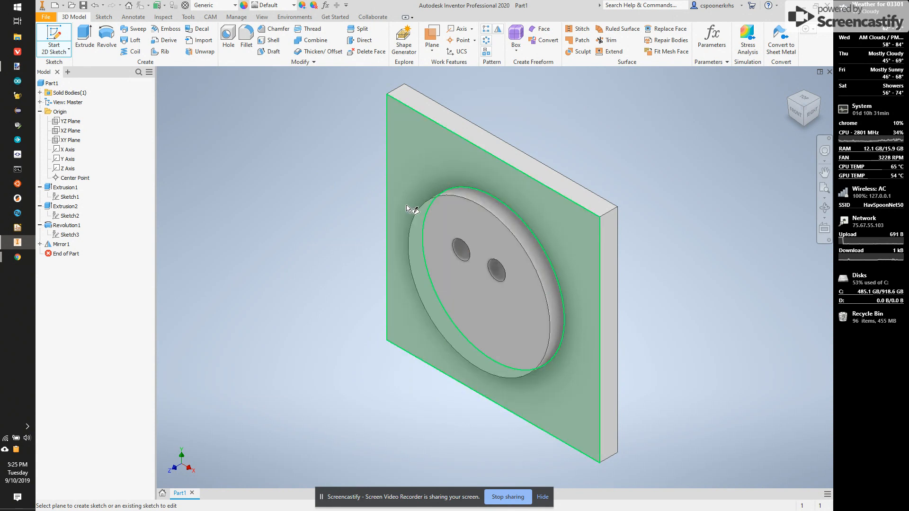
Start a sketch on the disc's front face and draw a smile-shaped center-point arc slot about 0.14 in wide, centered on the origin
click(478, 307)
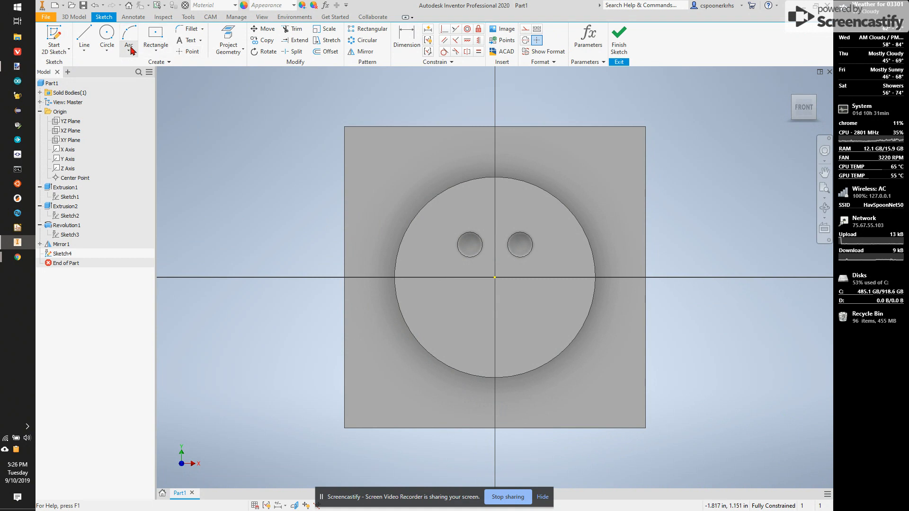
click(156, 52)
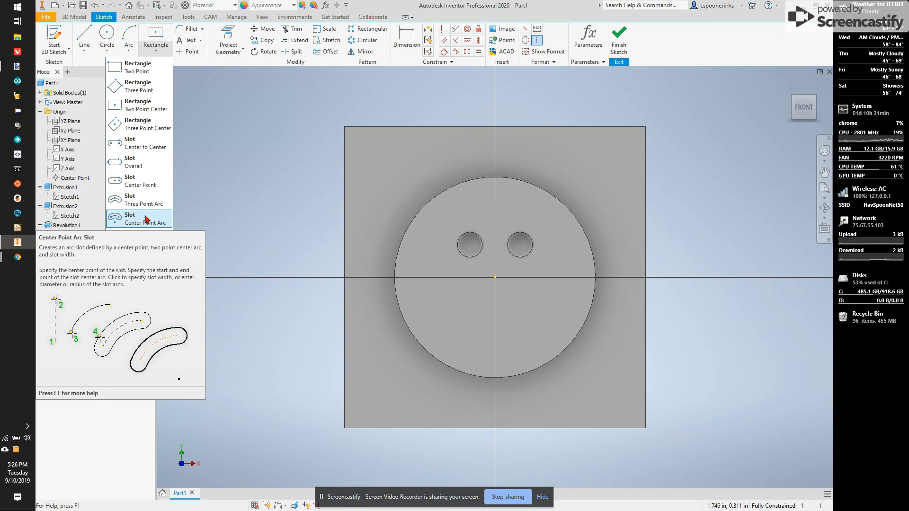
click(131, 221)
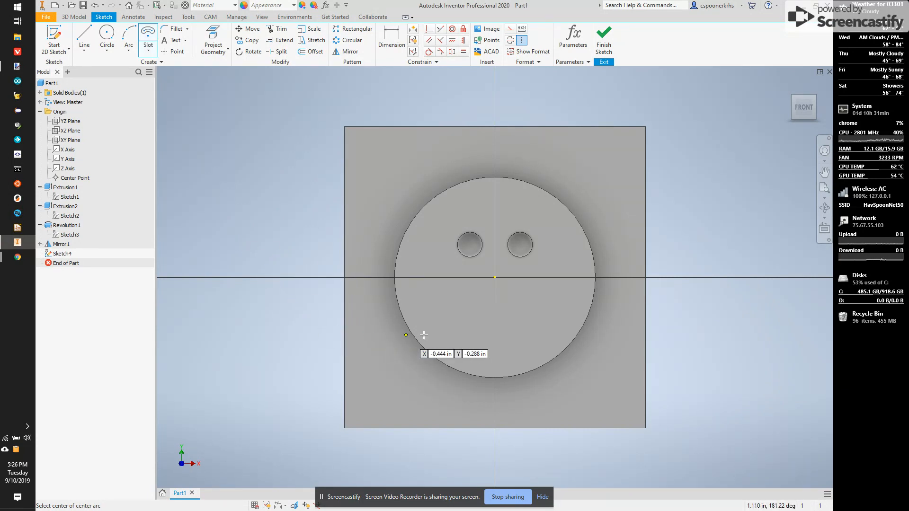
click(495, 277)
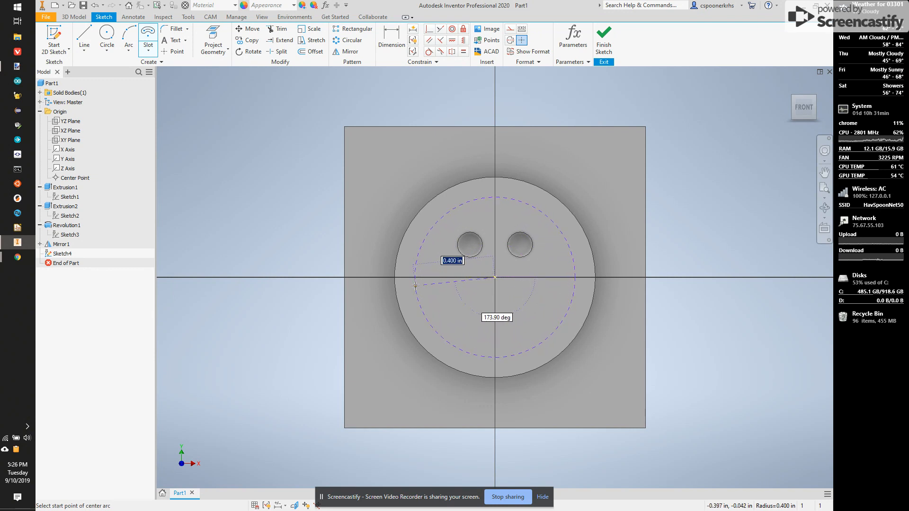
click(419, 288)
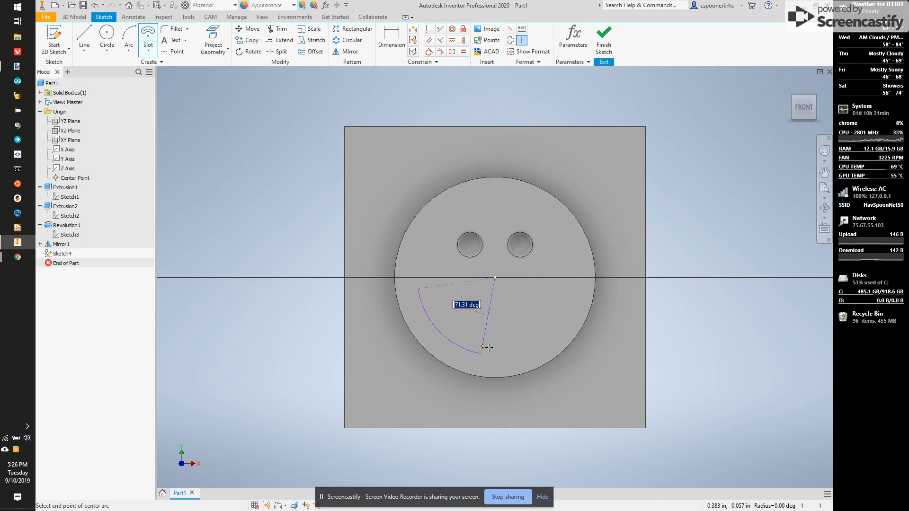
click(569, 293)
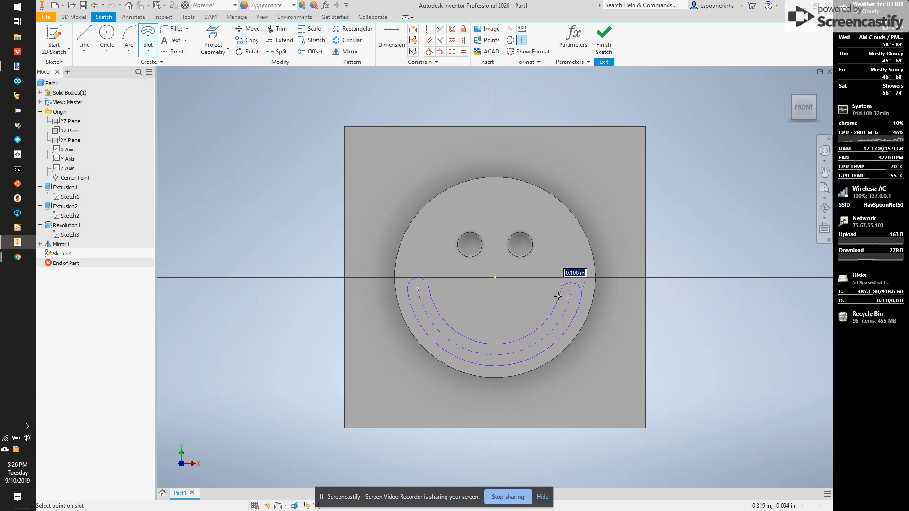
click(555, 297)
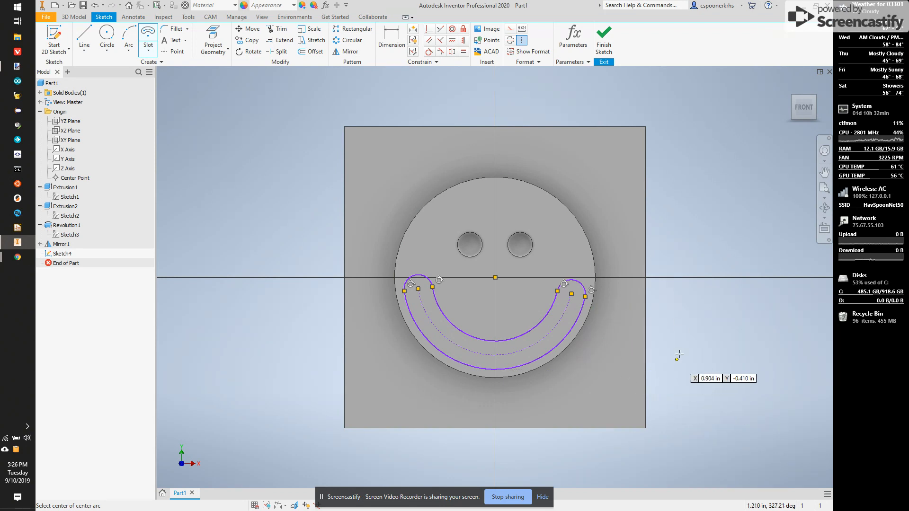
key(Escape)
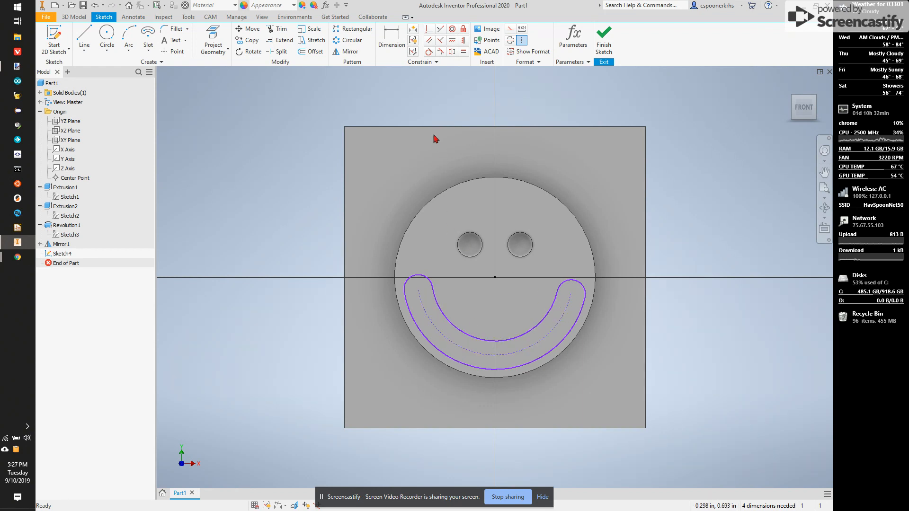
Constrain the slot's two end centers to be horizontally level and pull one inward to shrink the smile
click(452, 44)
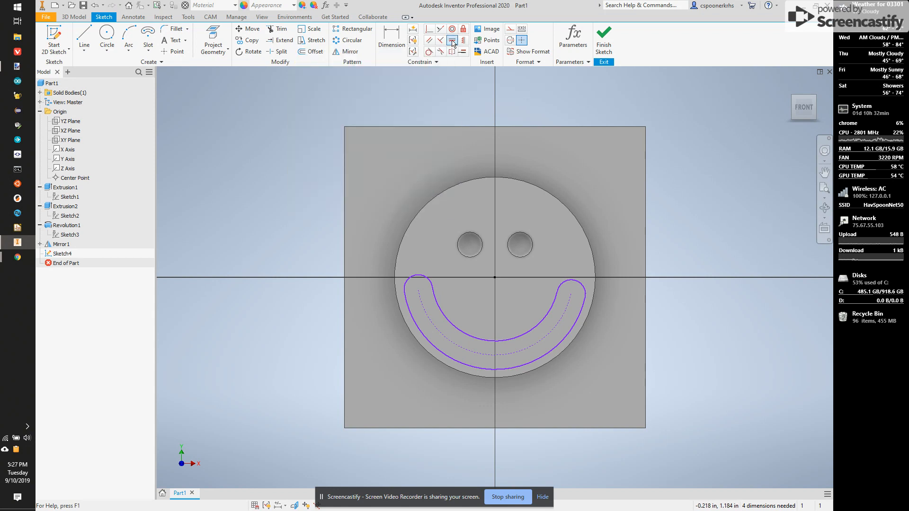
click(419, 290)
click(572, 293)
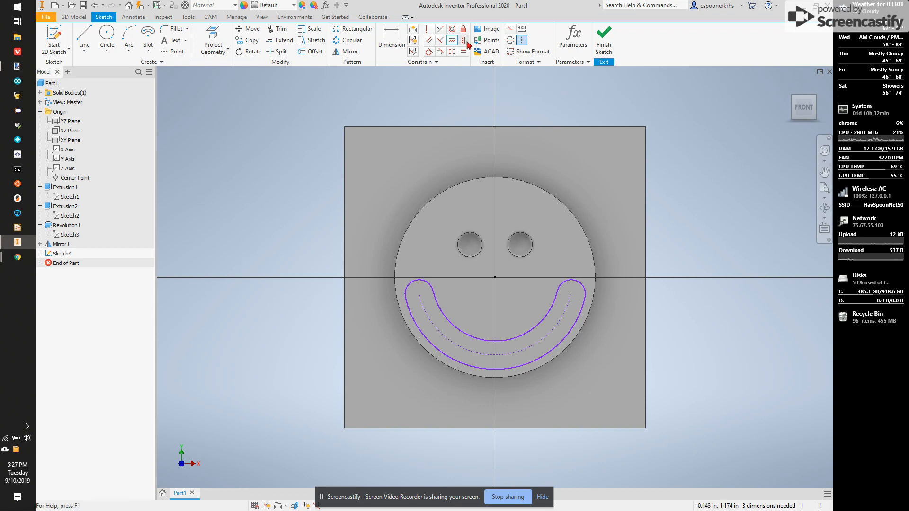
key(Escape)
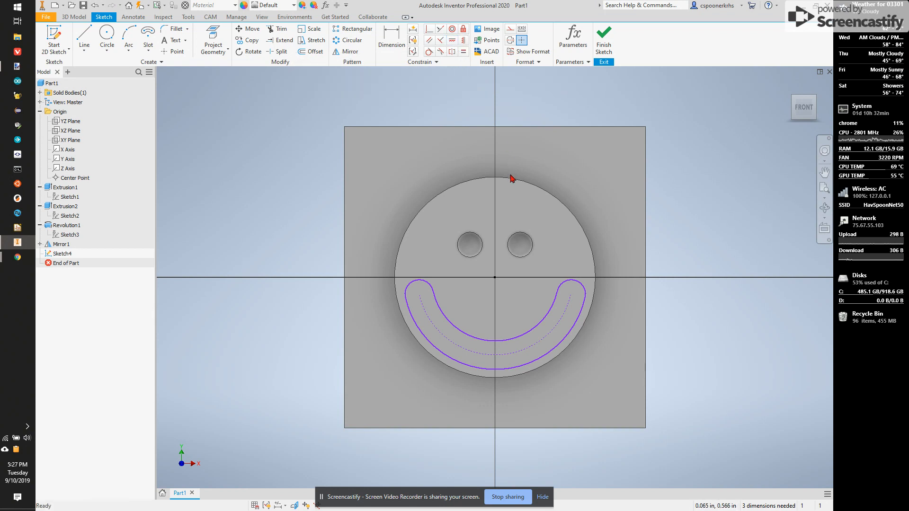
drag(571, 294, 559, 309)
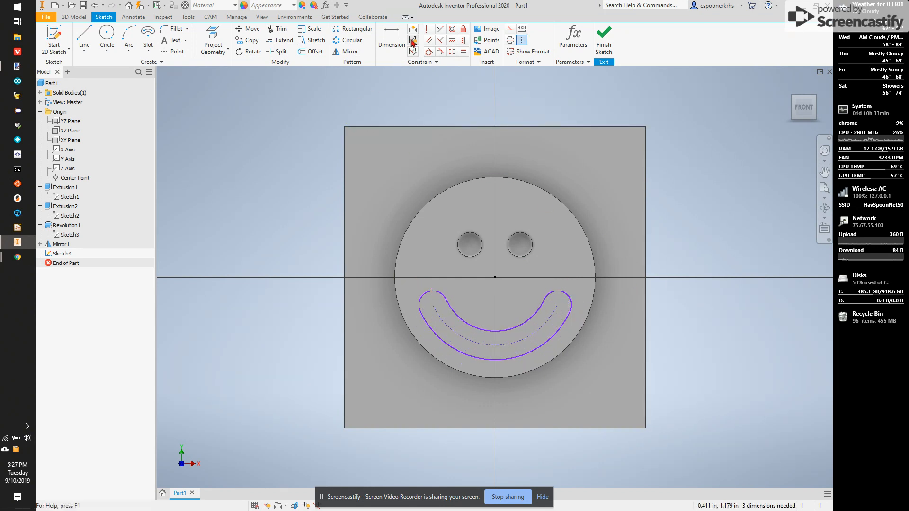
Dimension the slot's width between its inner and outer arcs as 0.125 in, consulting the hand-drawn plan in paint.net
click(392, 38)
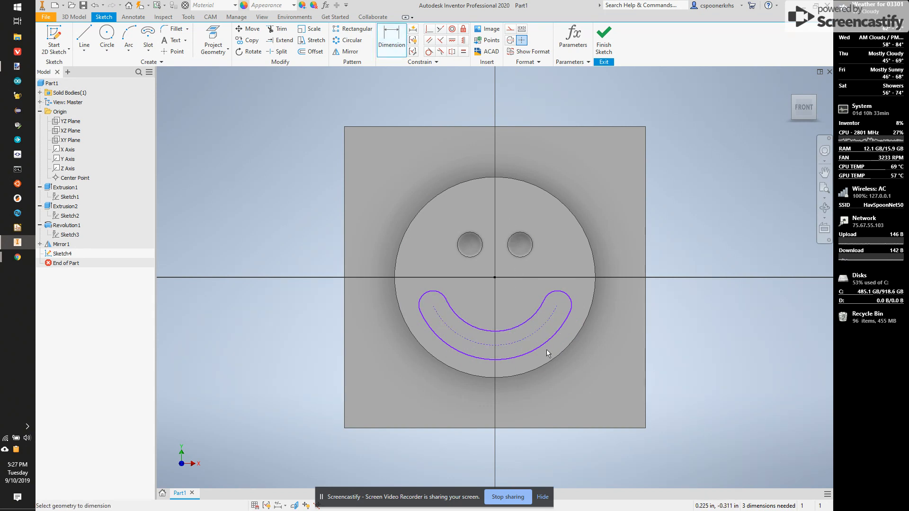
click(518, 324)
click(525, 354)
click(592, 360)
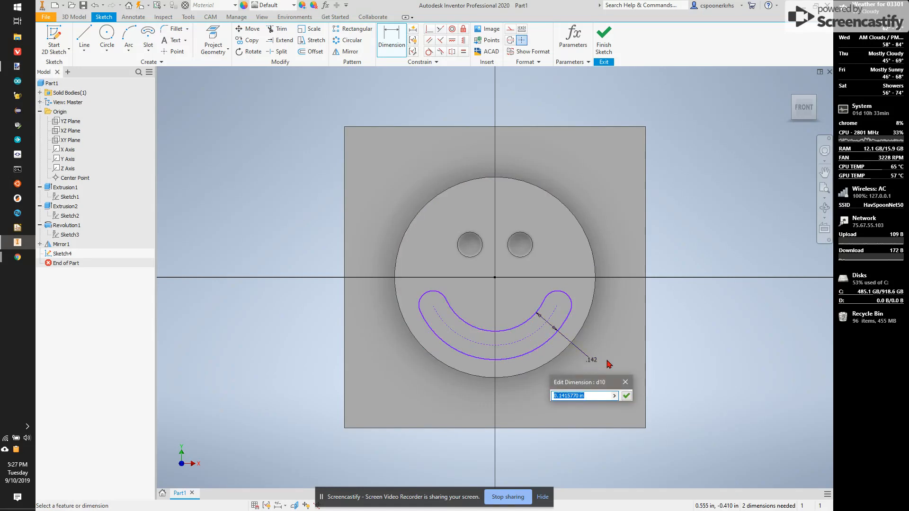
key(alt+Tab)
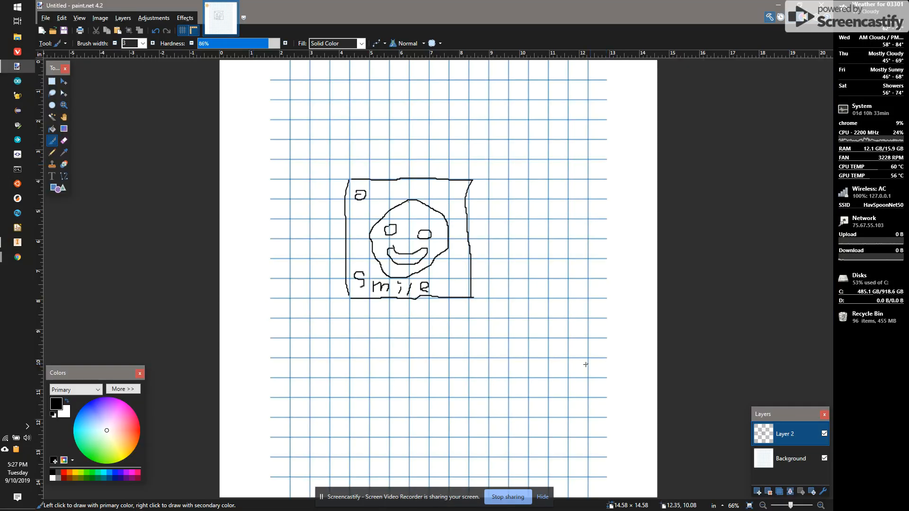
key(alt+Tab)
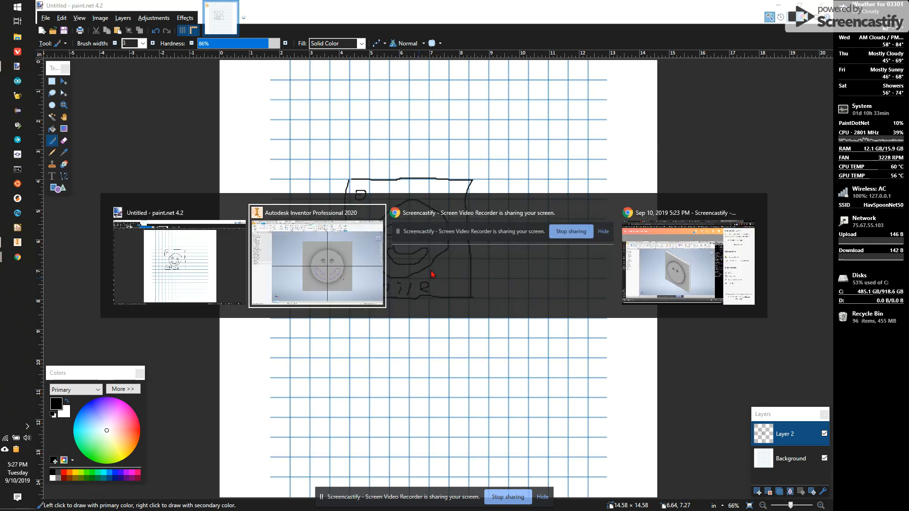
text(.125)
key(Return)
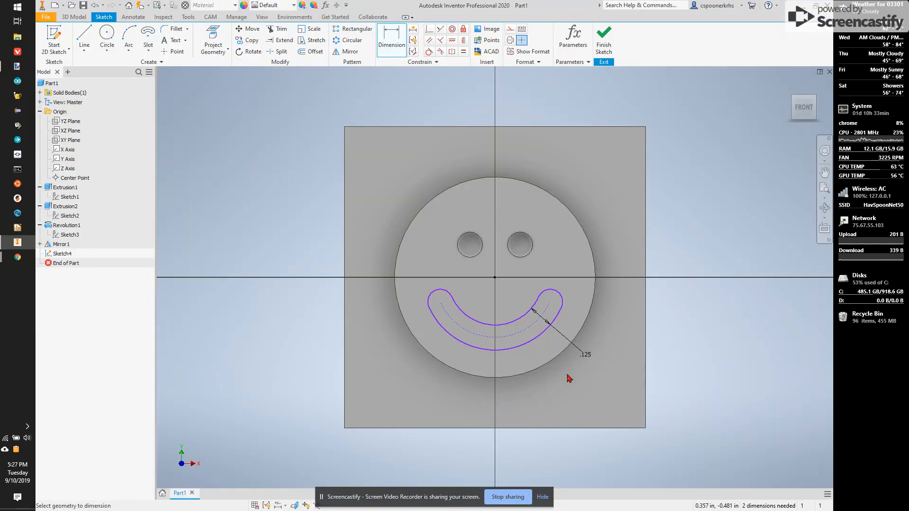
key(Escape)
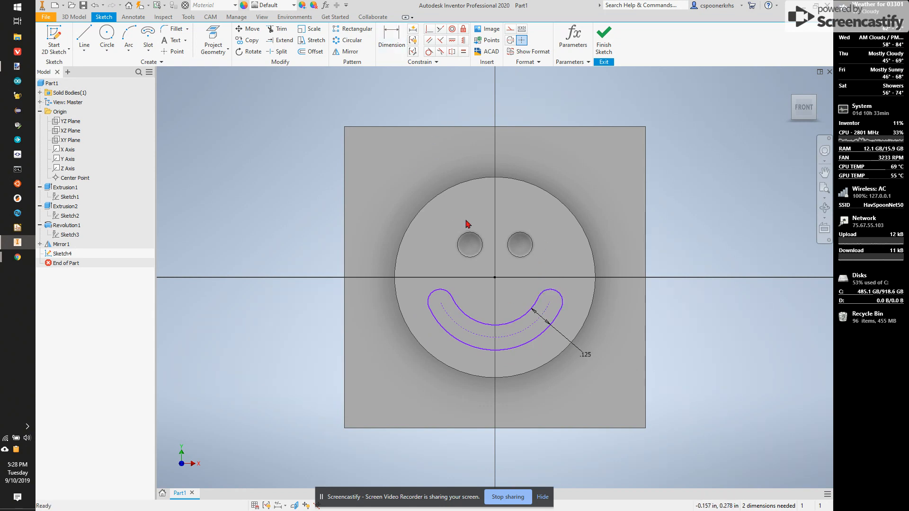
Move the slot slightly toward the disc's edge and set the gap between its outer arc and that edge to 0.125 in
mouse_move(528, 316)
mouse_down()
mouse_move(513, 325)
mouse_move(527, 316)
mouse_move(519, 328)
mouse_move(530, 337)
mouse_move(531, 316)
mouse_up()
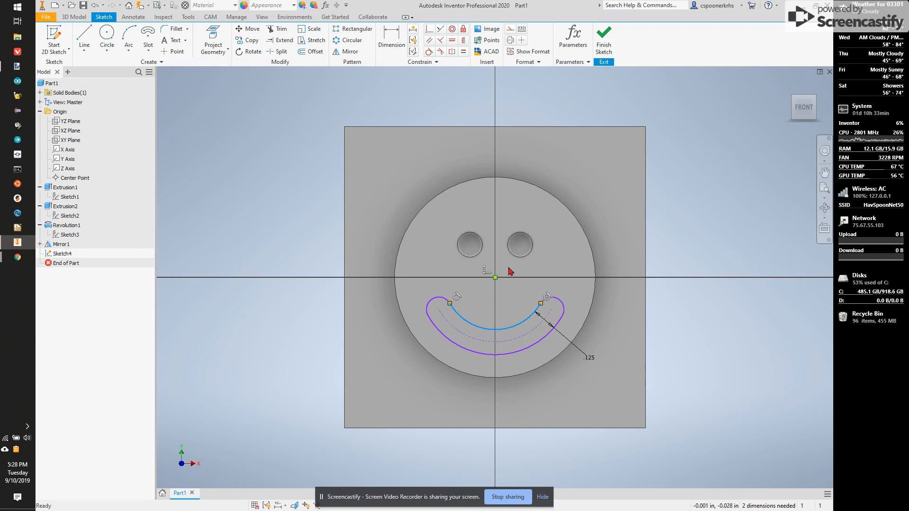
key(d)
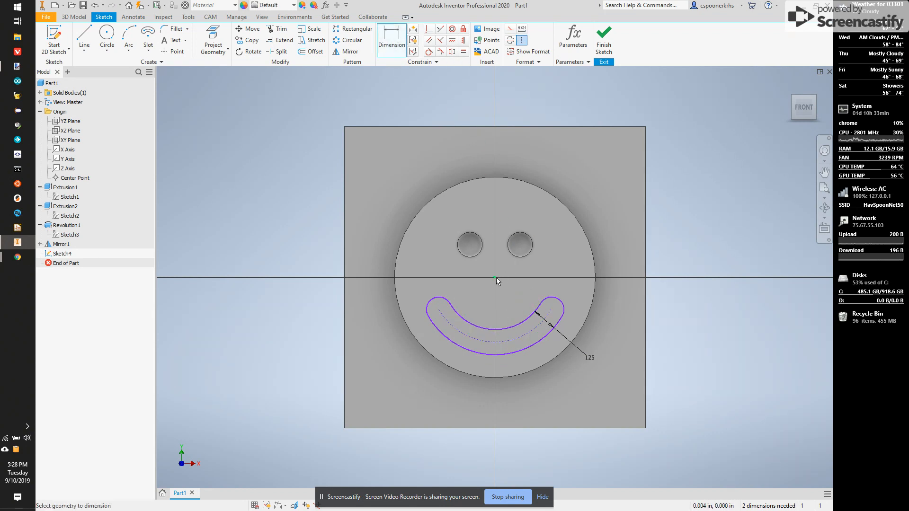
click(487, 354)
click(484, 377)
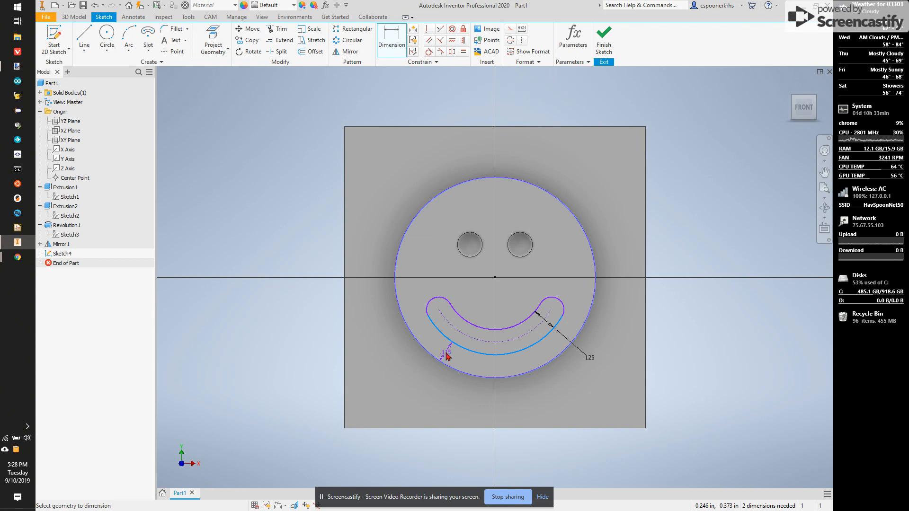
click(446, 356)
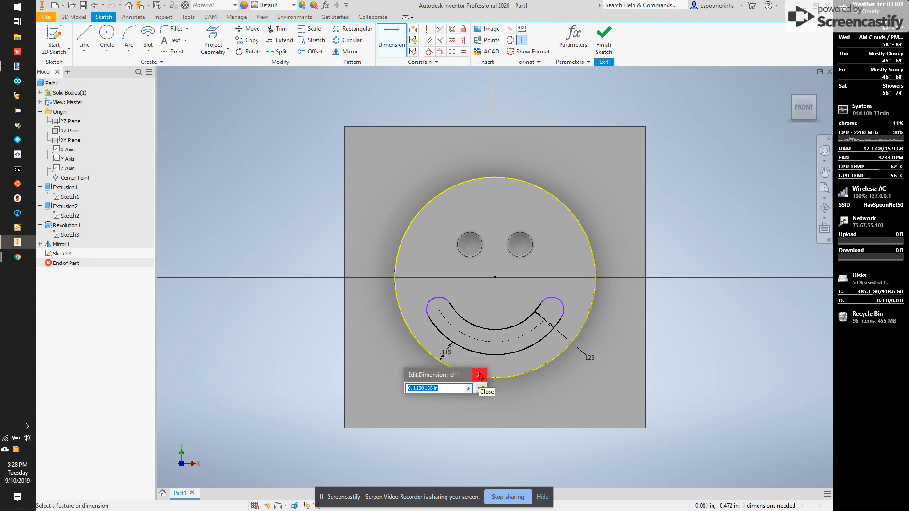
text(.125)
key(Return)
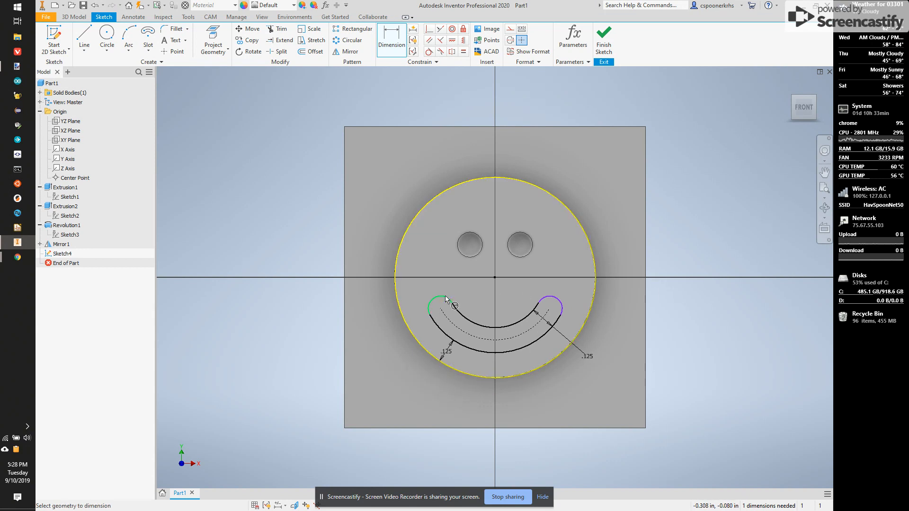
key(Escape)
Lengthen the smile and set the vertical distance from its end center to the origin to 0.125 in, checking the plan in paint.net
click(515, 321)
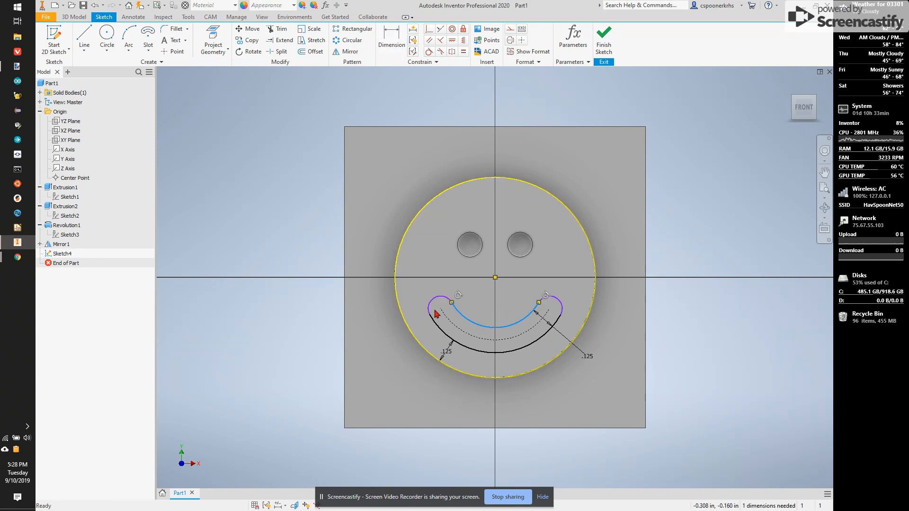
mouse_move(440, 309)
mouse_down()
mouse_move(442, 322)
mouse_move(429, 301)
mouse_up()
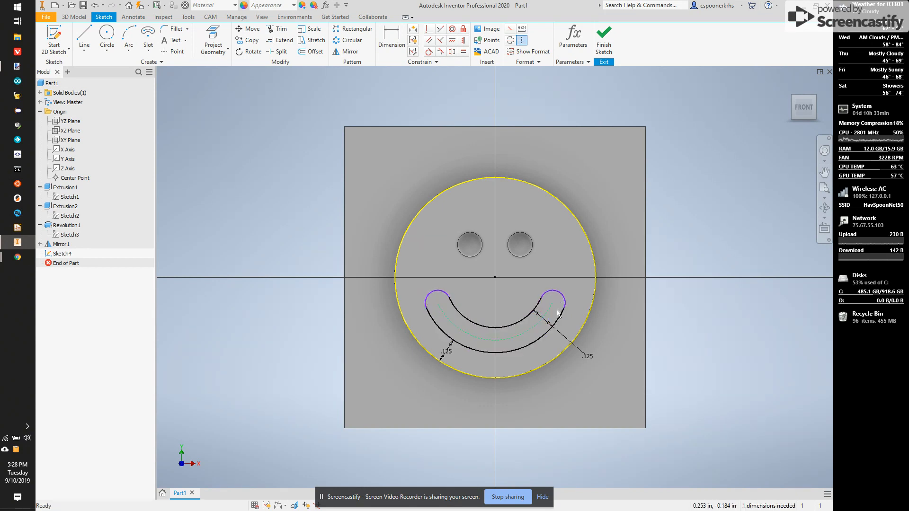
click(399, 44)
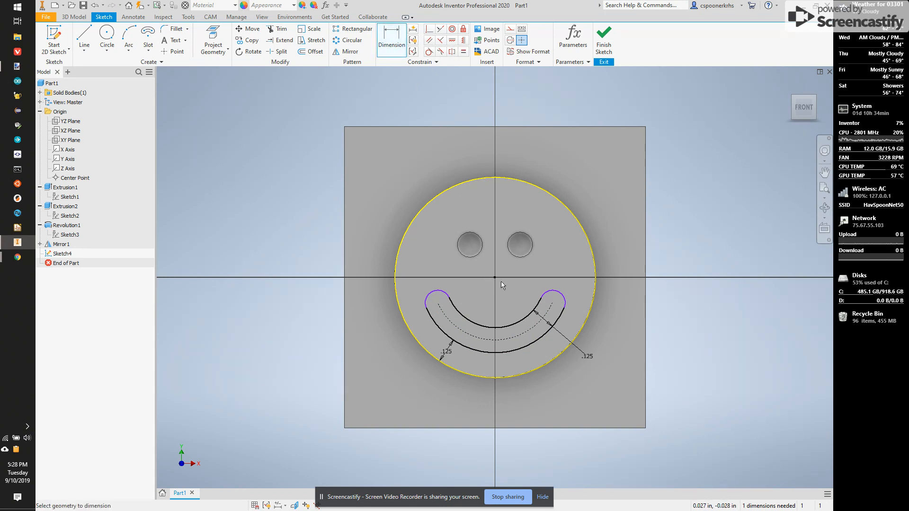
click(438, 302)
click(433, 278)
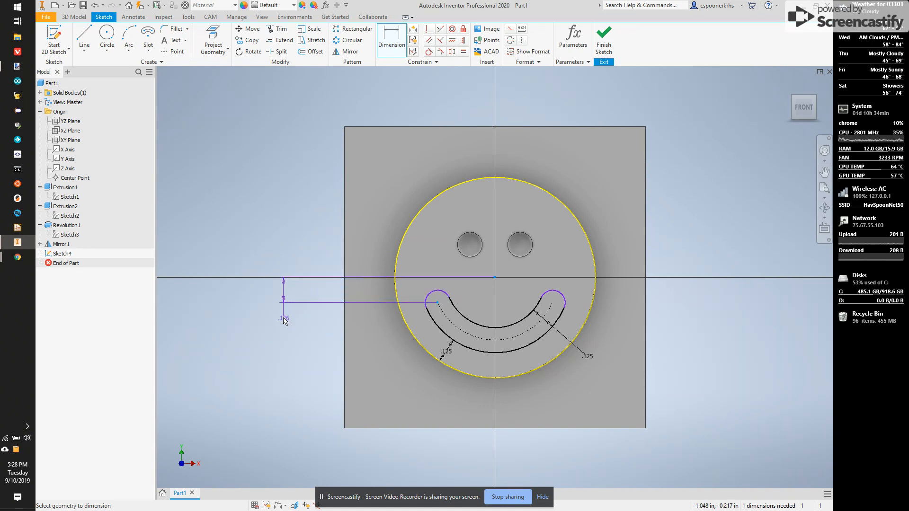
click(305, 294)
key(alt+Tab)
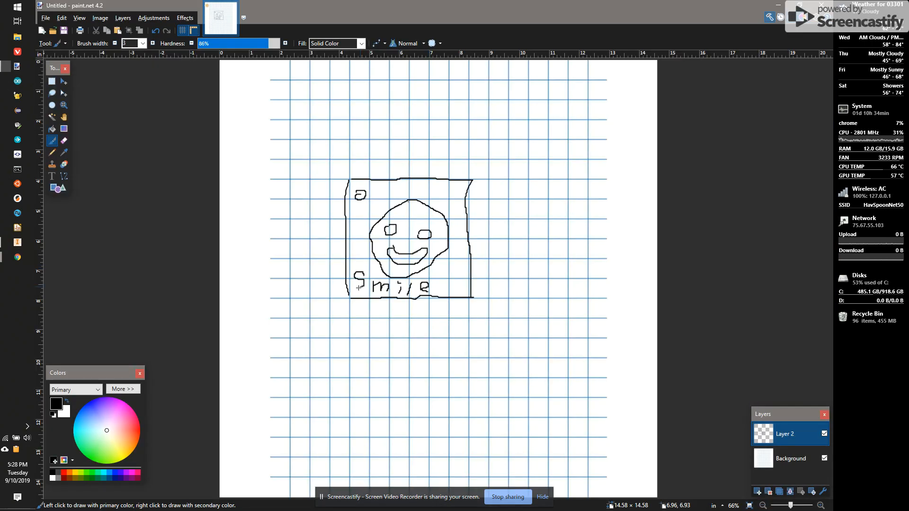
key(alt+Tab)
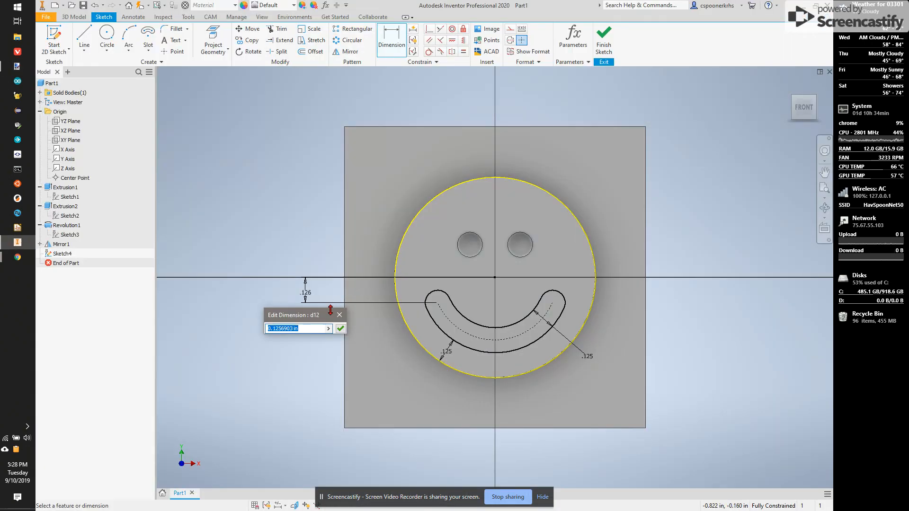
text(.)
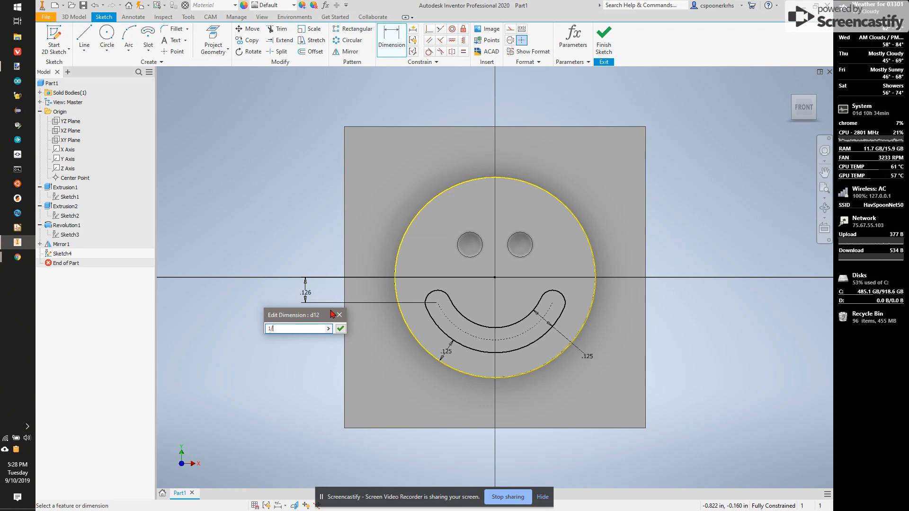
key(Return)
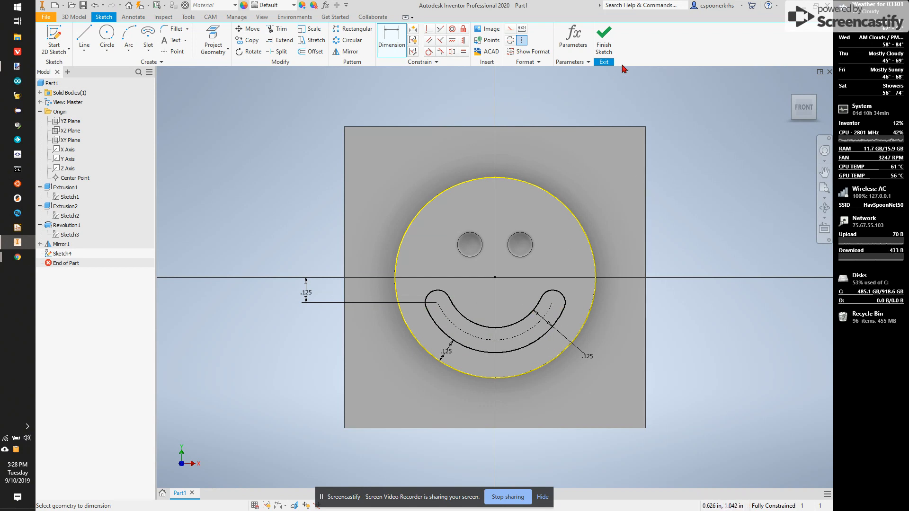
Finish the sketch and cut-extrude the smile slot 0.075 in into the disc
click(600, 48)
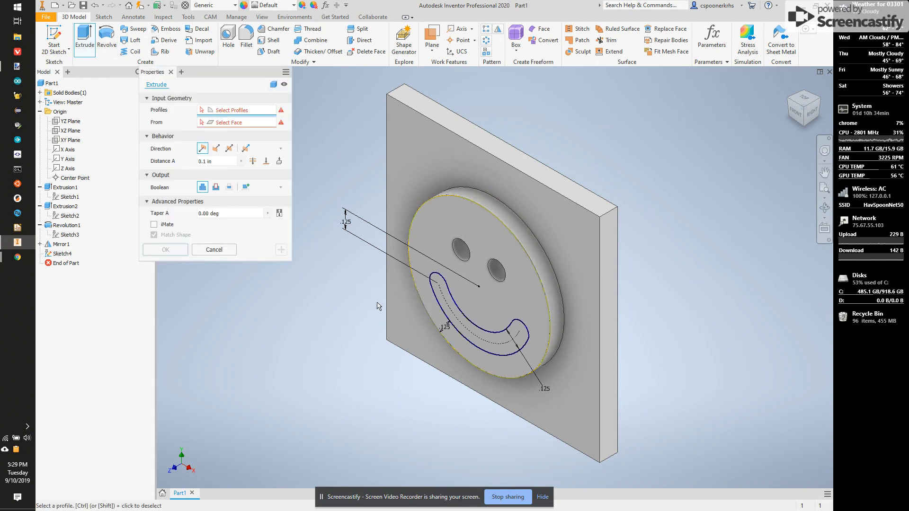
click(482, 339)
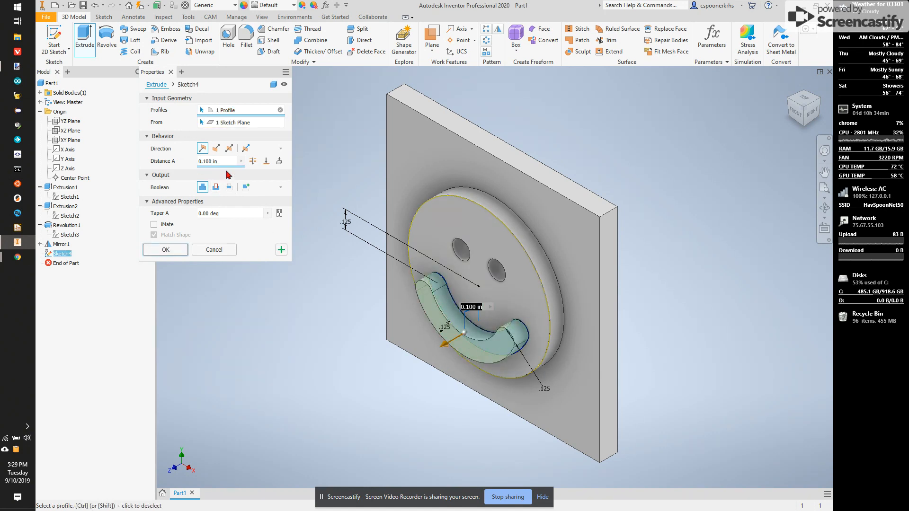
click(217, 188)
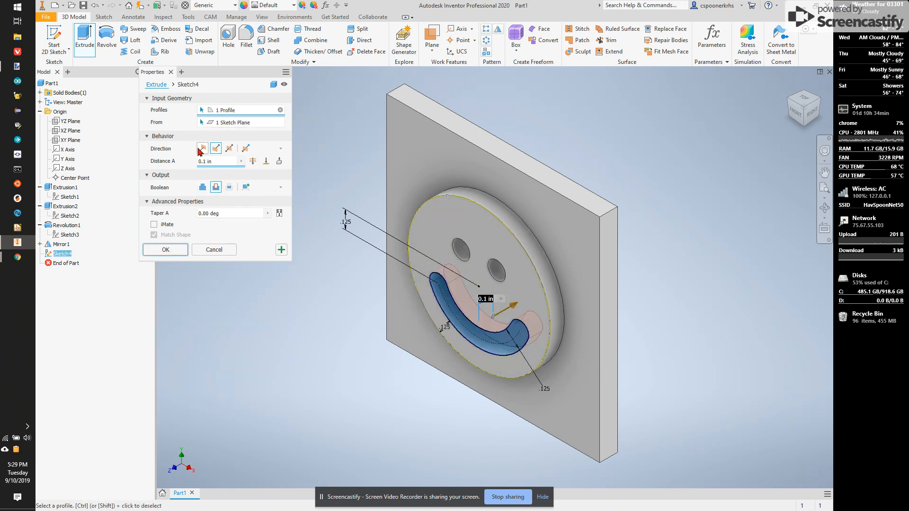
click(218, 161)
key(BackSpace)
text(75)
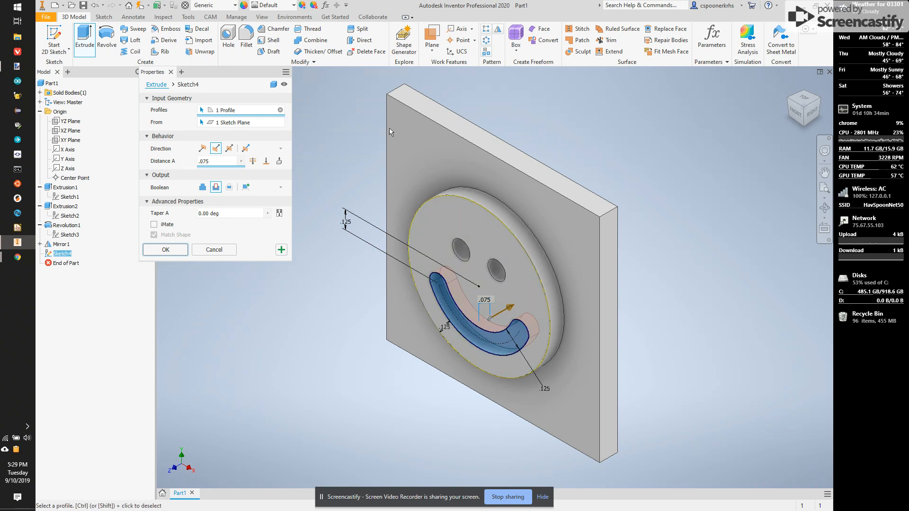
click(165, 251)
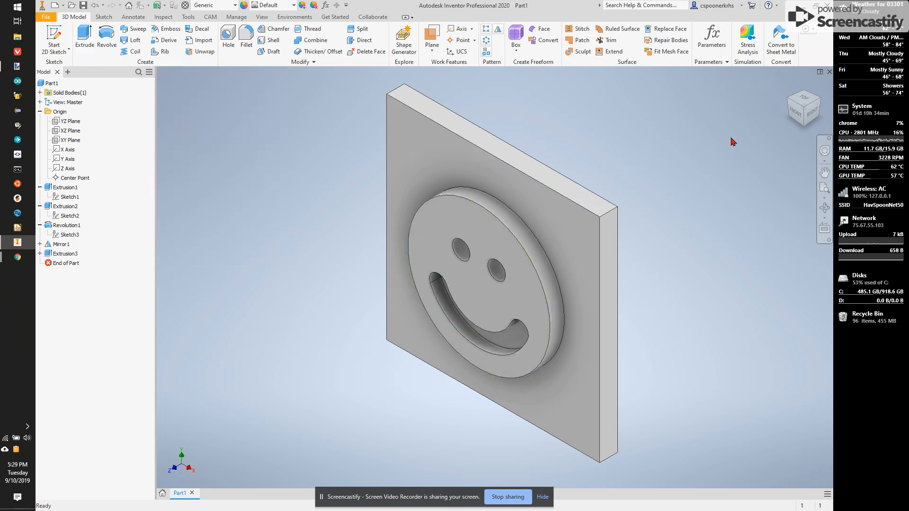
Compare the cut smile with the hand-drawn plan in paint.net and return to Inventor
mouse_move(799, 113)
mouse_down()
mouse_move(822, 86)
mouse_move(205, 461)
mouse_move(212, 452)
mouse_move(211, 478)
mouse_move(189, 75)
mouse_move(163, 80)
mouse_move(167, 97)
mouse_up()
key(alt+Tab)
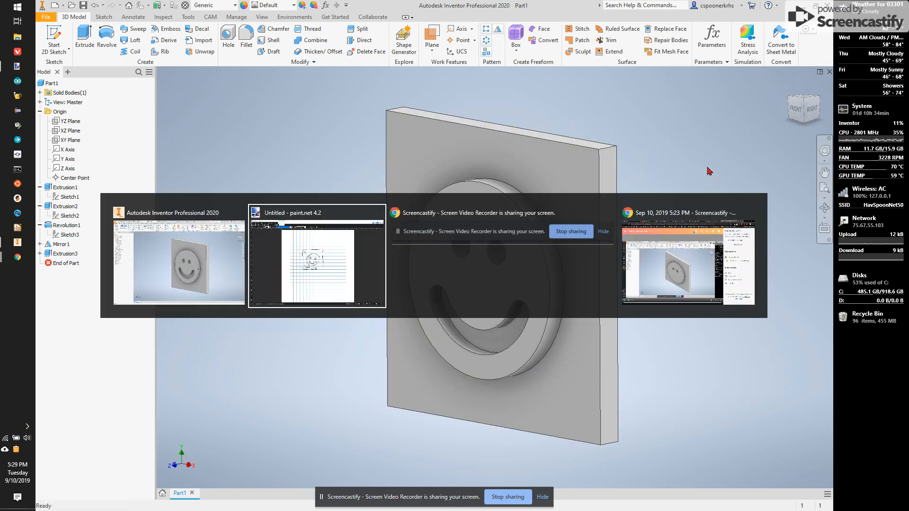
key(Tab)
key(alt+Tab)
key(Tab)
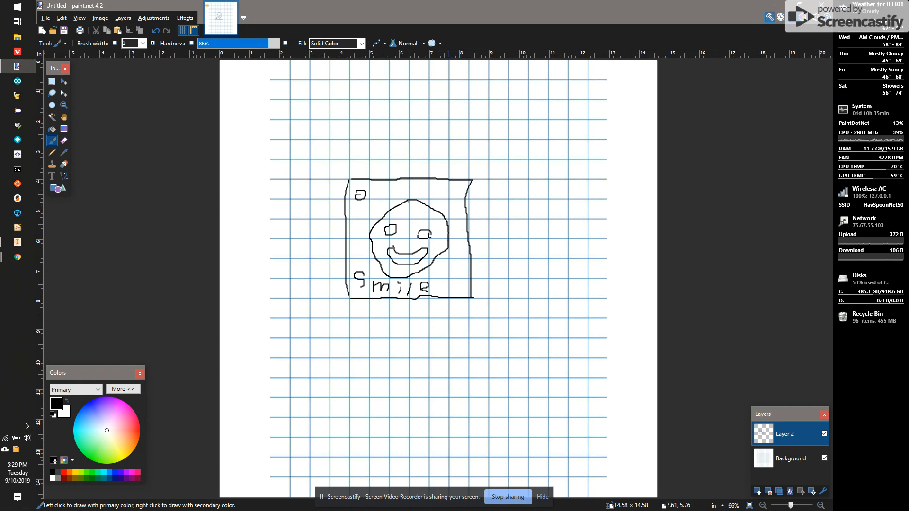
key(alt+Tab)
key(Tab)
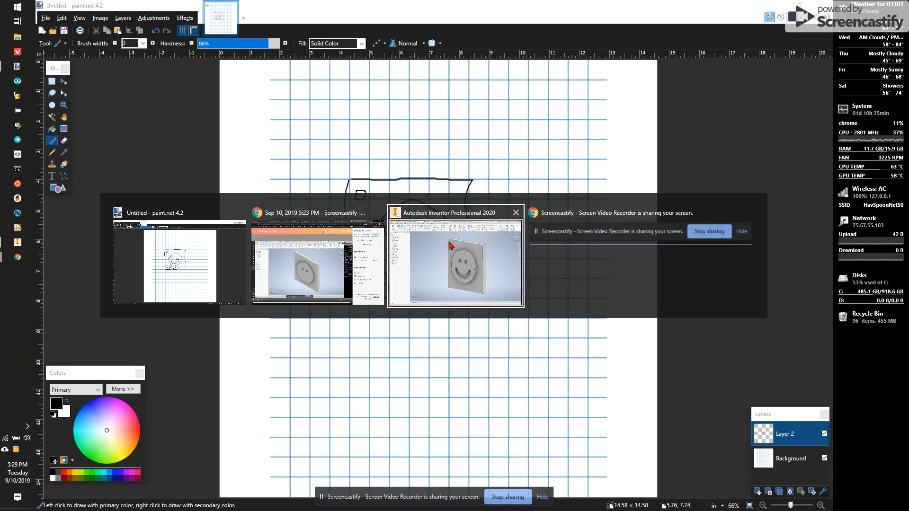